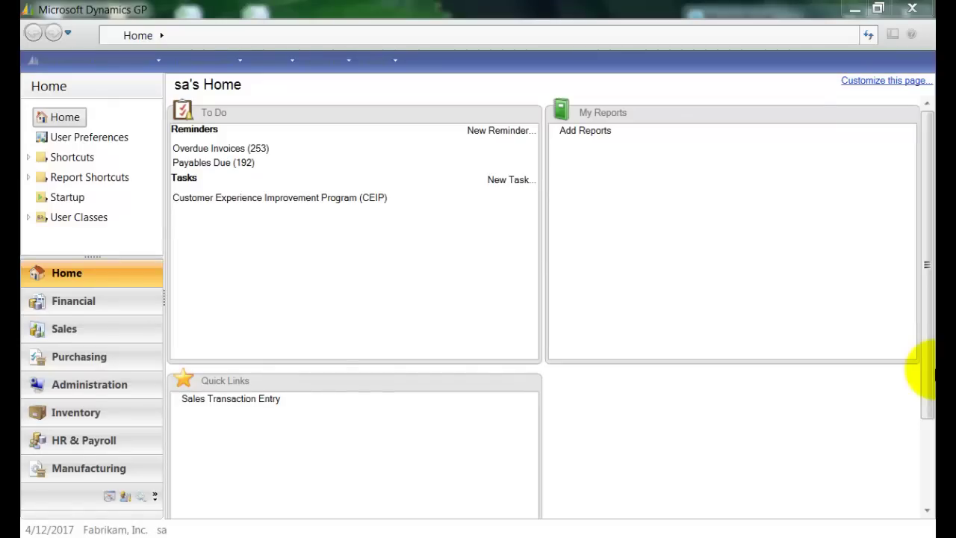
Step: Open the Reconcile to GL window from the Financial area's Routines section
{"action": "left_click", "coordinate": [150, 298]}
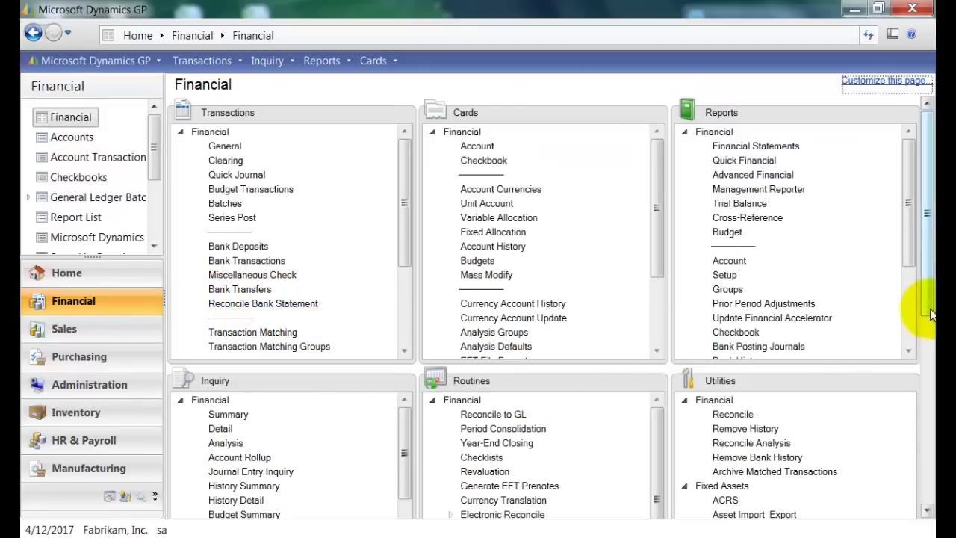
{"action": "left_click_drag", "start_coordinate": [931, 315], "coordinate": [924, 373]}
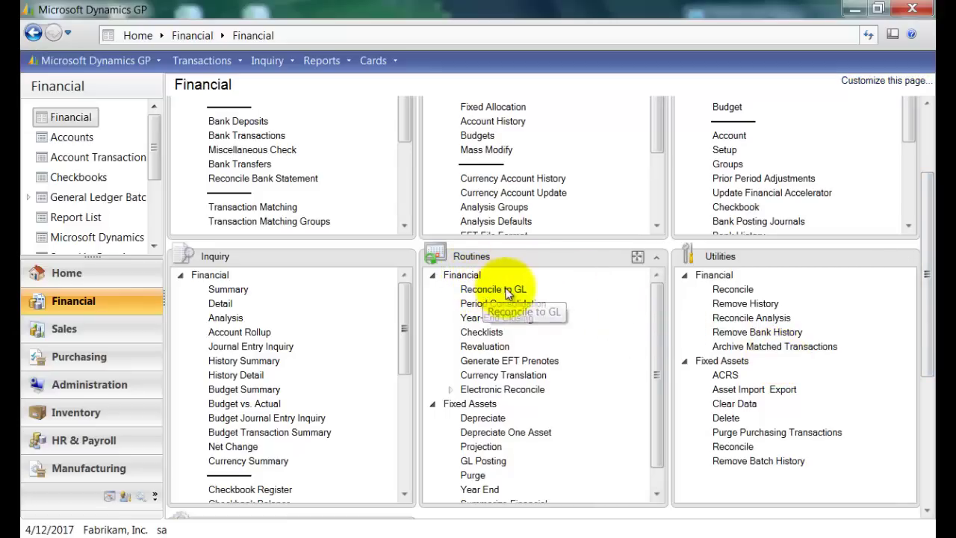
{"action": "left_click", "coordinate": [506, 291]}
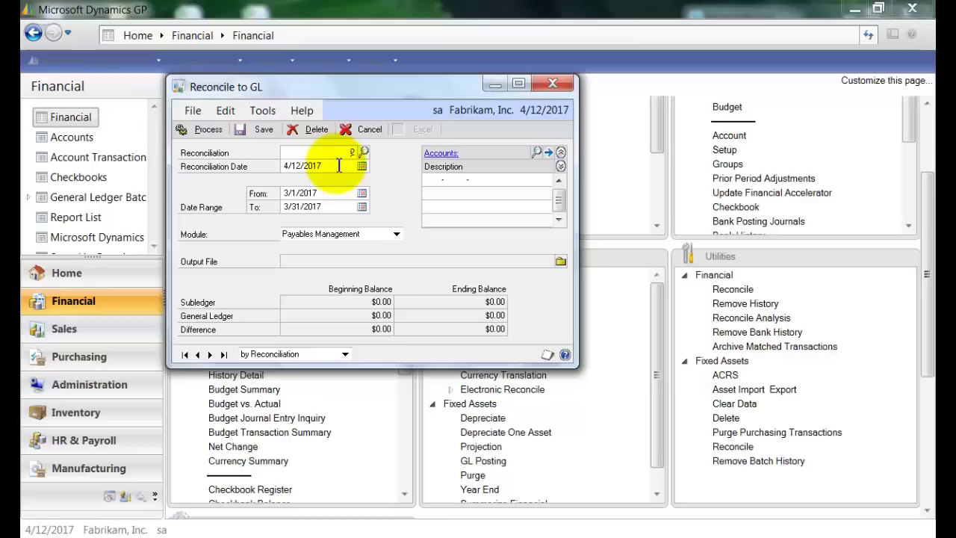
Step: Set the reconciliation date to 2/28/2017
{"action": "left_click", "coordinate": [340, 166]}
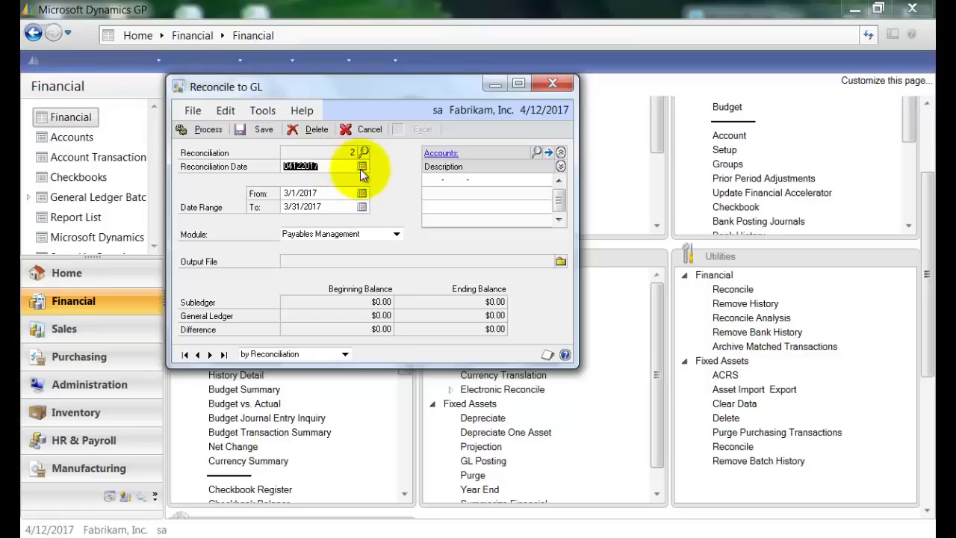
{"action": "left_click", "coordinate": [361, 166]}
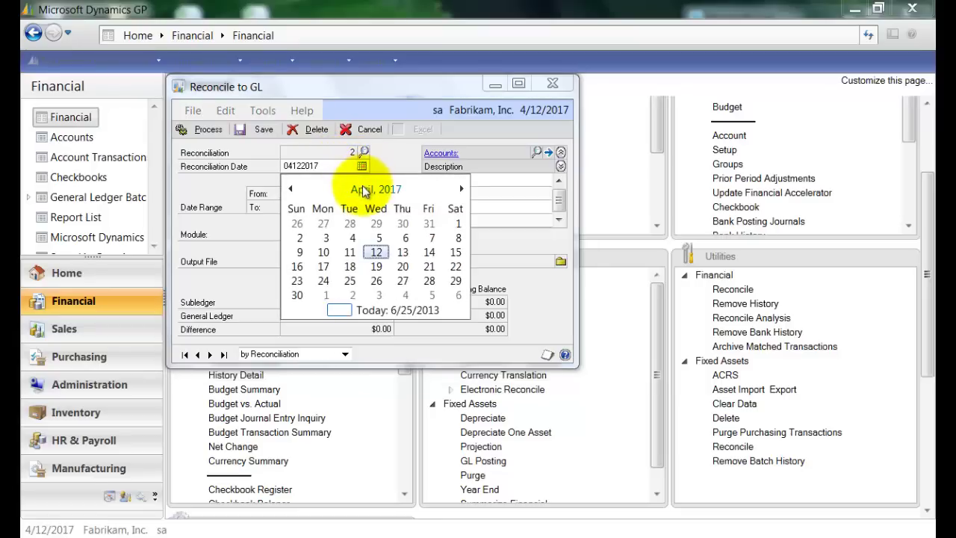
{"action": "left_click", "coordinate": [366, 188]}
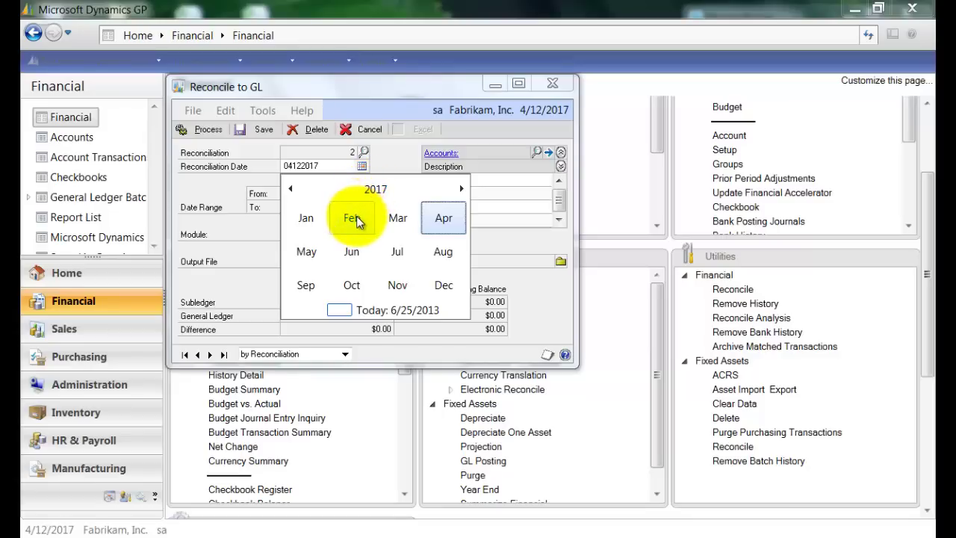
{"action": "left_click", "coordinate": [357, 217]}
{"action": "left_click", "coordinate": [350, 280]}
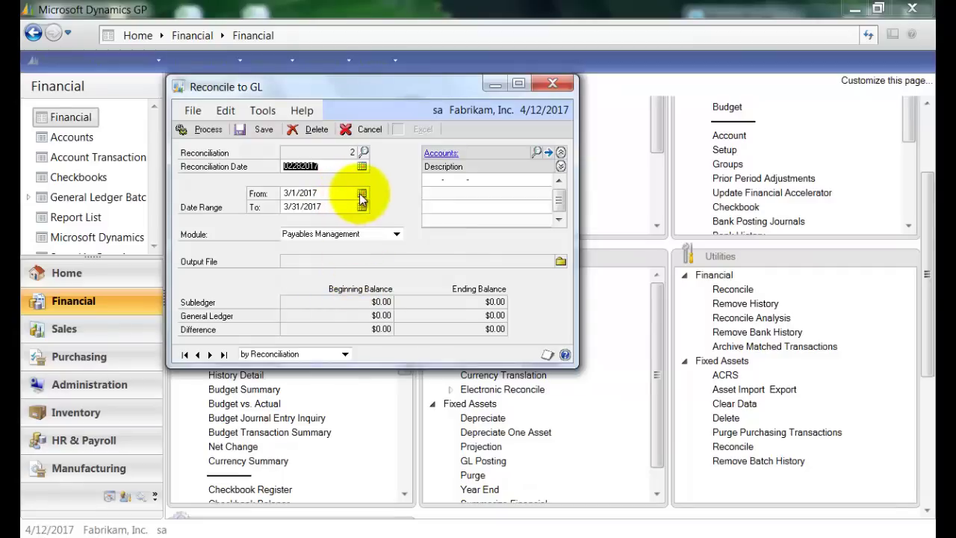
Step: Set the date range from 2/1/2017 to 2/28/2017
{"action": "left_click", "coordinate": [362, 193]}
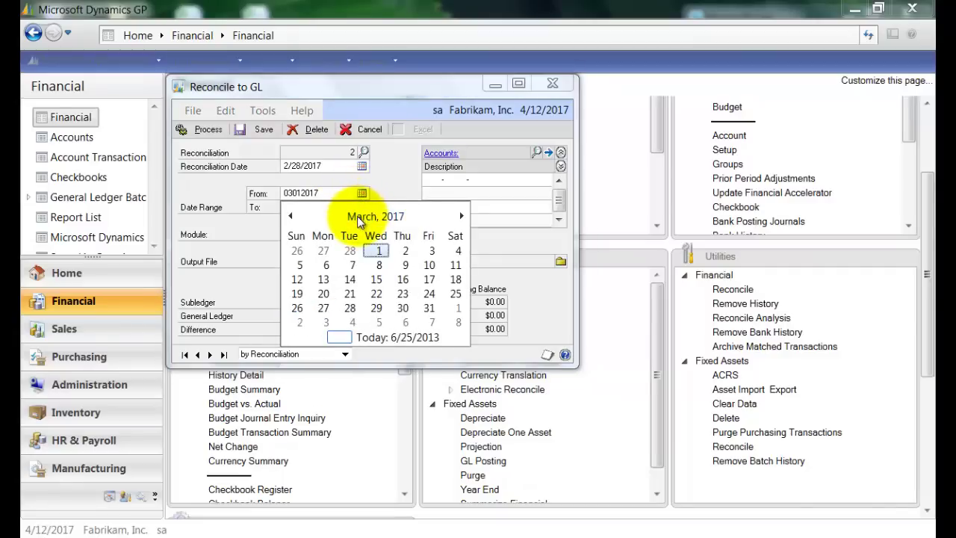
{"action": "left_click", "coordinate": [360, 218]}
{"action": "left_click", "coordinate": [351, 242]}
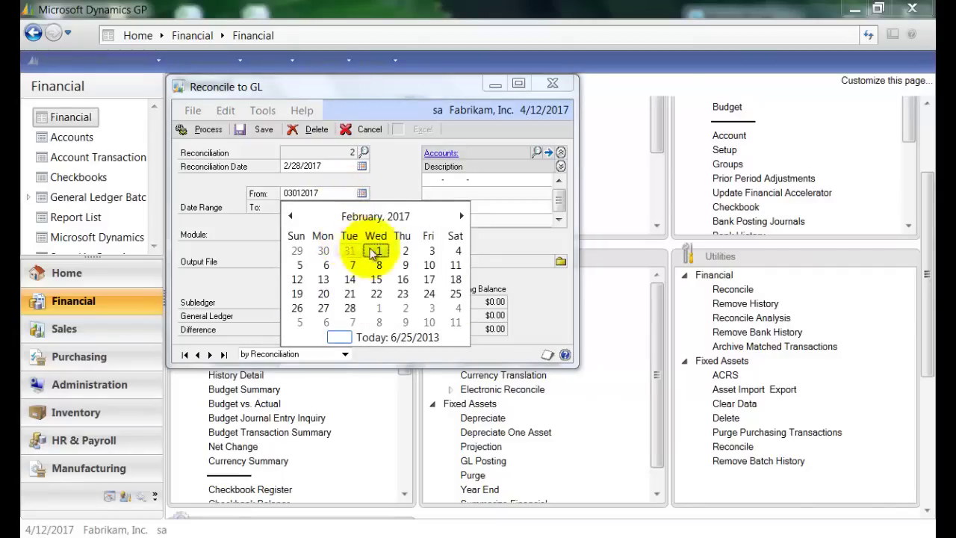
{"action": "left_click", "coordinate": [375, 252]}
{"action": "left_click", "coordinate": [361, 207]}
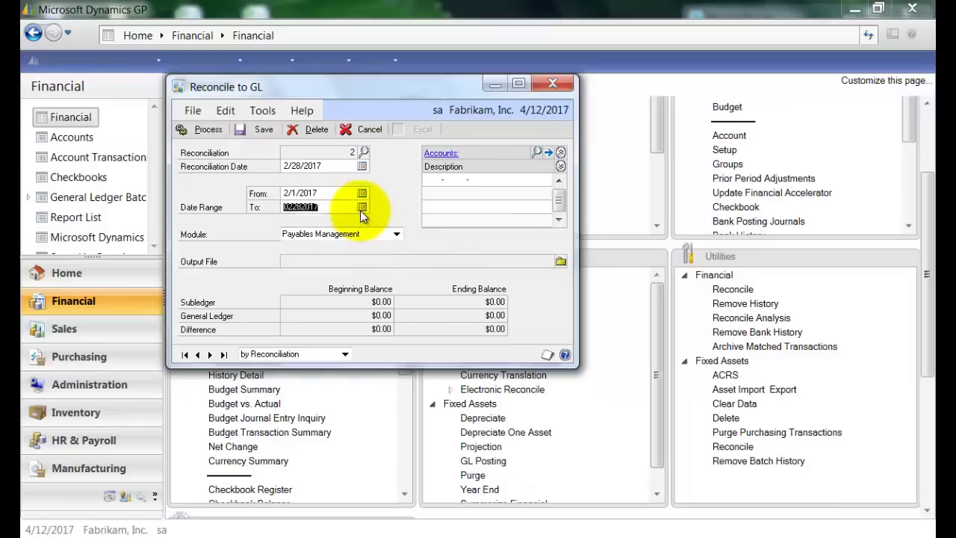
{"action": "left_click", "coordinate": [361, 208]}
{"action": "left_click", "coordinate": [347, 321]}
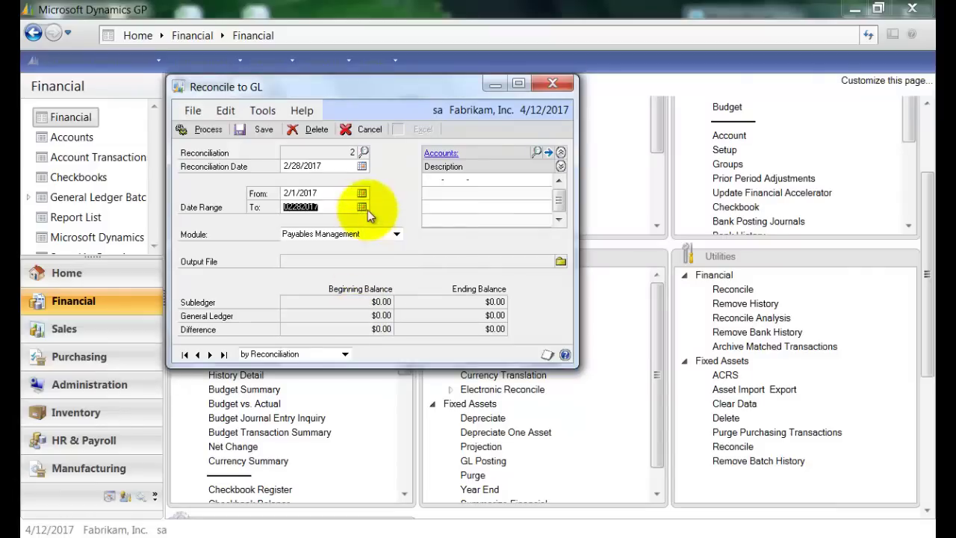
Step: Keep Payables Management as the module and add account 000-2100-00 Accounts Payable
{"action": "left_click", "coordinate": [396, 235]}
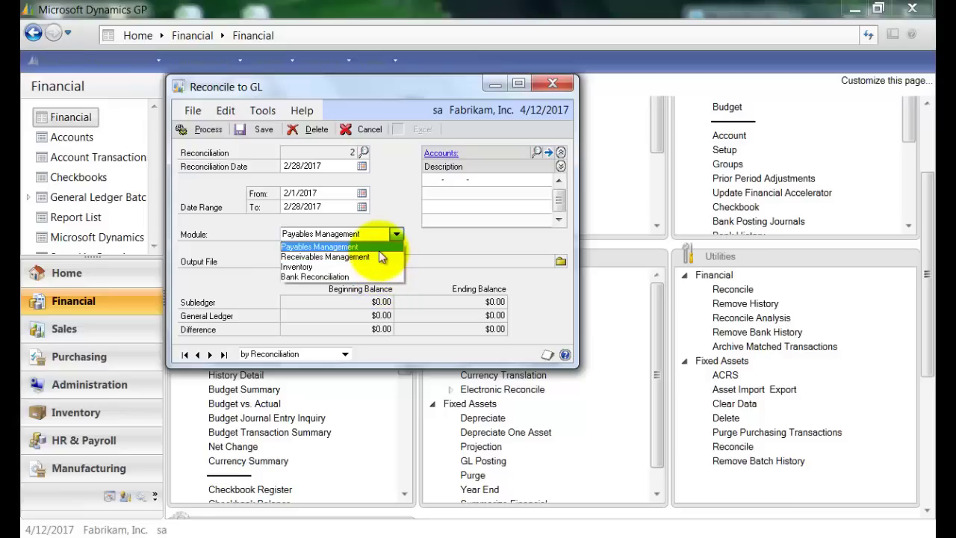
{"action": "left_click", "coordinate": [378, 246]}
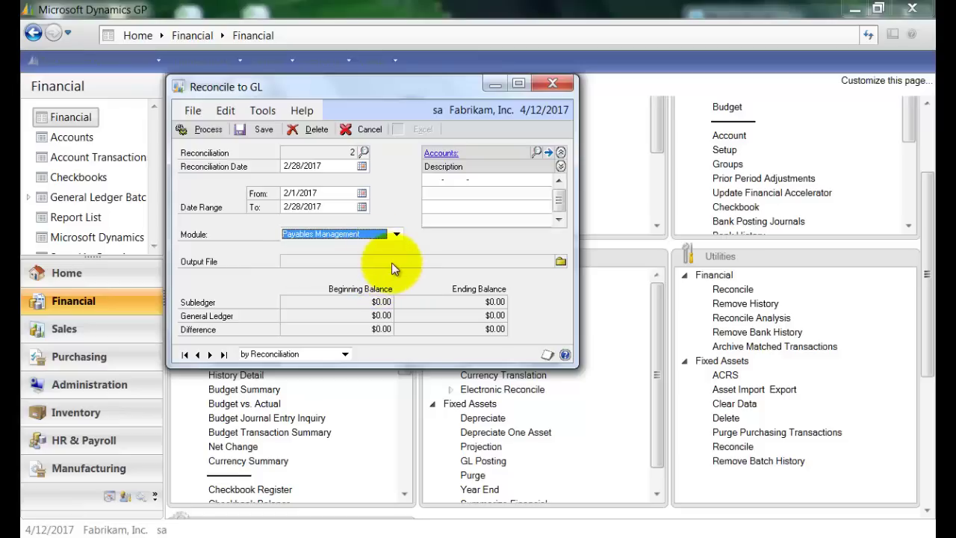
{"action": "left_click", "coordinate": [438, 181]}
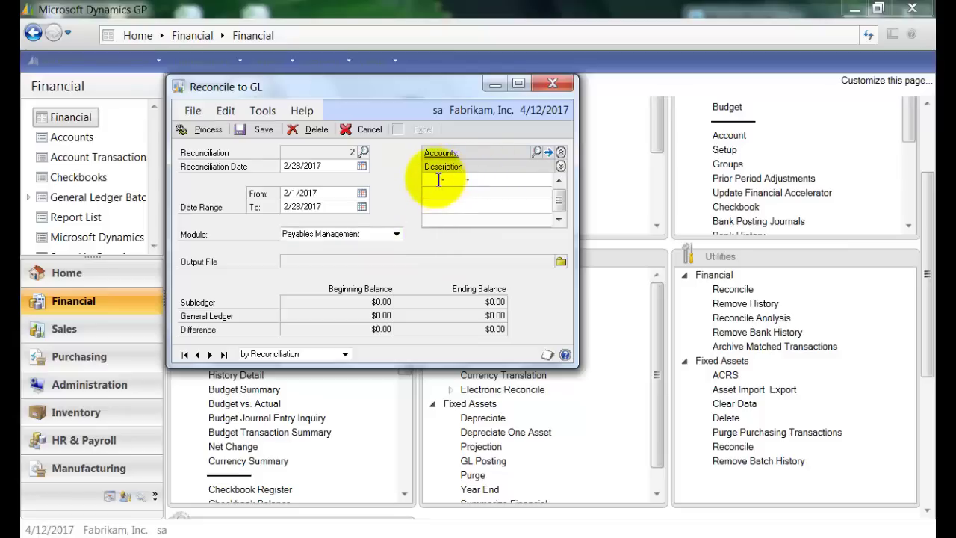
{"action": "left_click", "coordinate": [536, 153]}
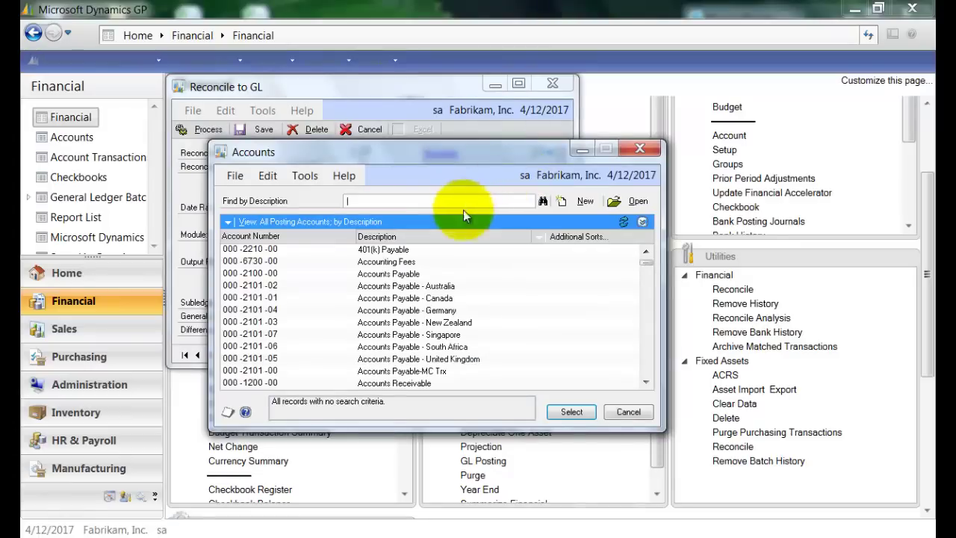
{"action": "left_click", "coordinate": [401, 273]}
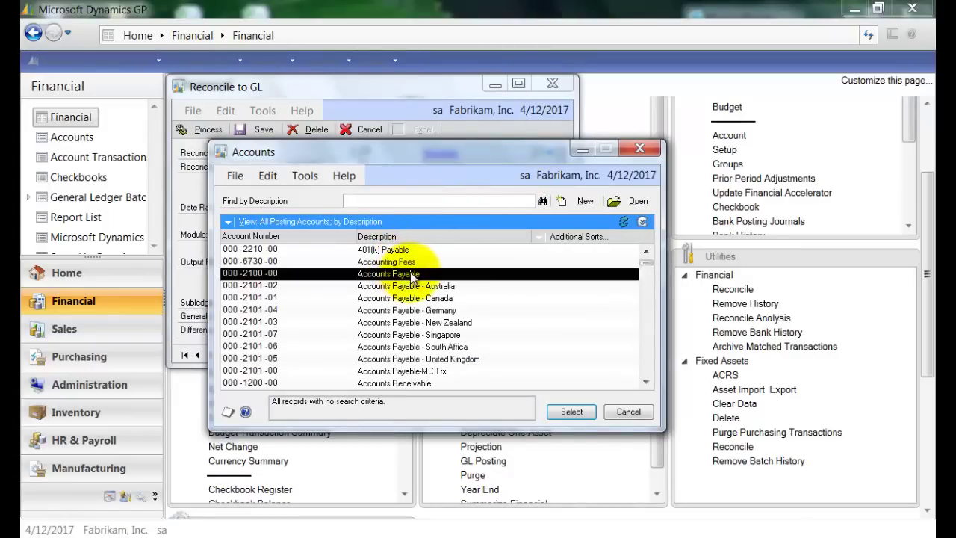
{"action": "left_click", "coordinate": [575, 415]}
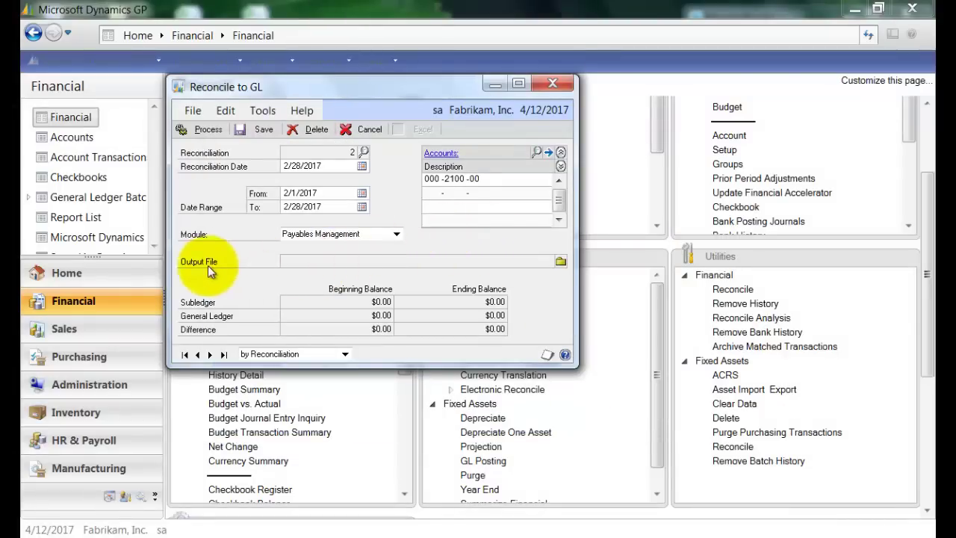
{"action": "left_click", "coordinate": [561, 262]}
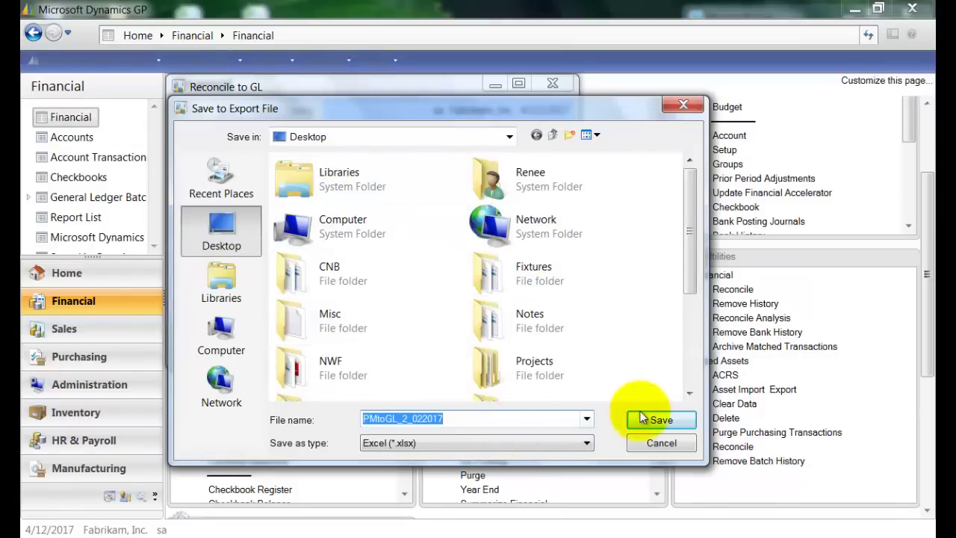
Step: Save the output file as PMtoGL_2_022017 on the Desktop and process it into Excel
{"action": "left_click", "coordinate": [657, 420]}
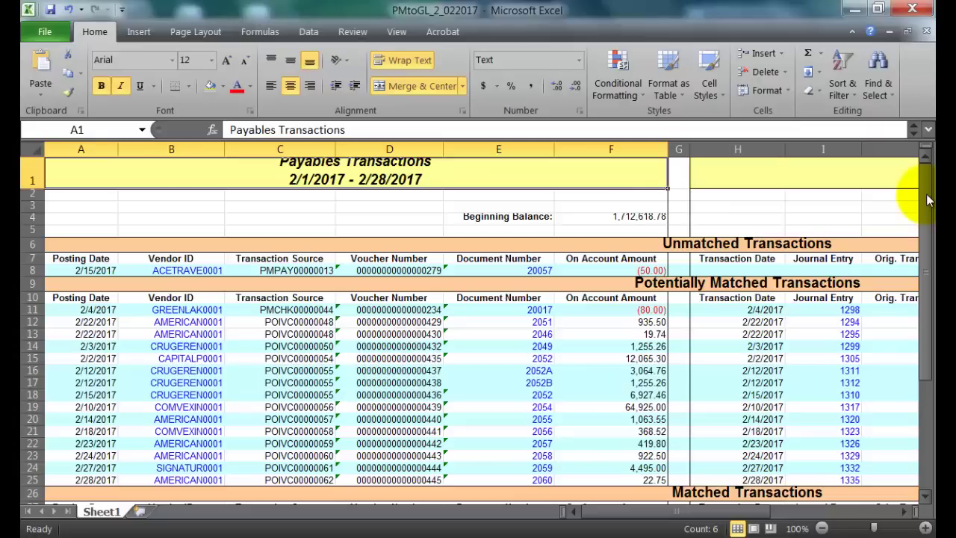
{"action": "left_click_drag", "start_coordinate": [928, 200], "coordinate": [918, 247]}
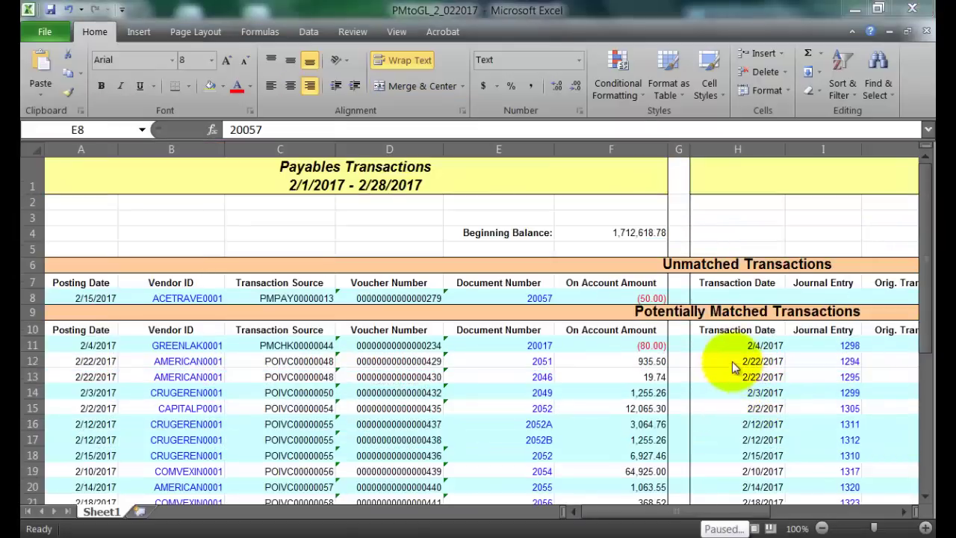
{"action": "left_click", "coordinate": [728, 314]}
{"action": "left_click", "coordinate": [715, 263]}
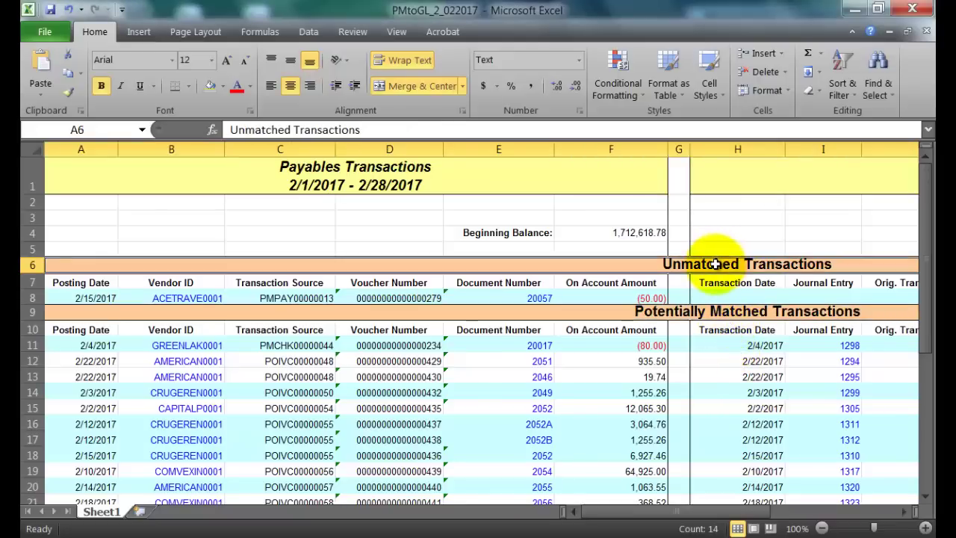
{"action": "left_click", "coordinate": [361, 297]}
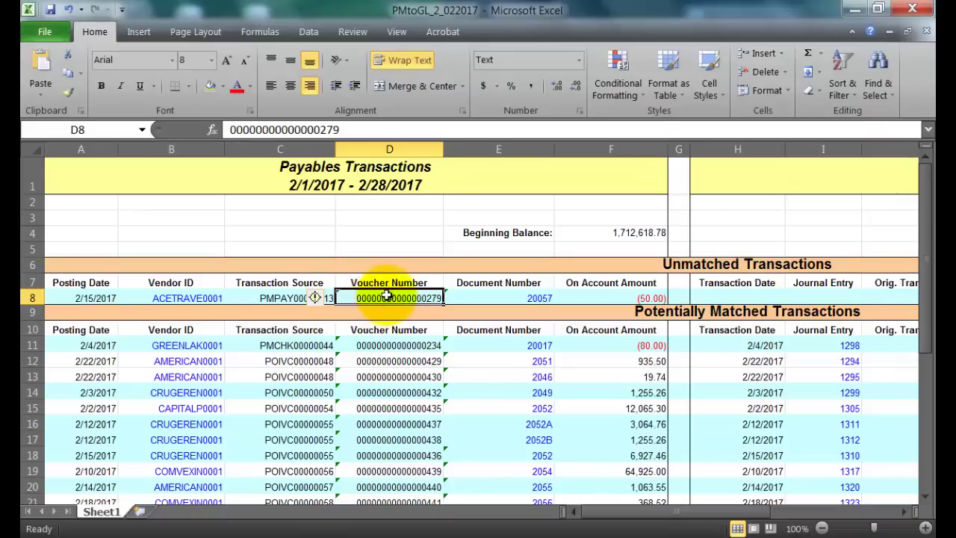
{"action": "left_click", "coordinate": [384, 167]}
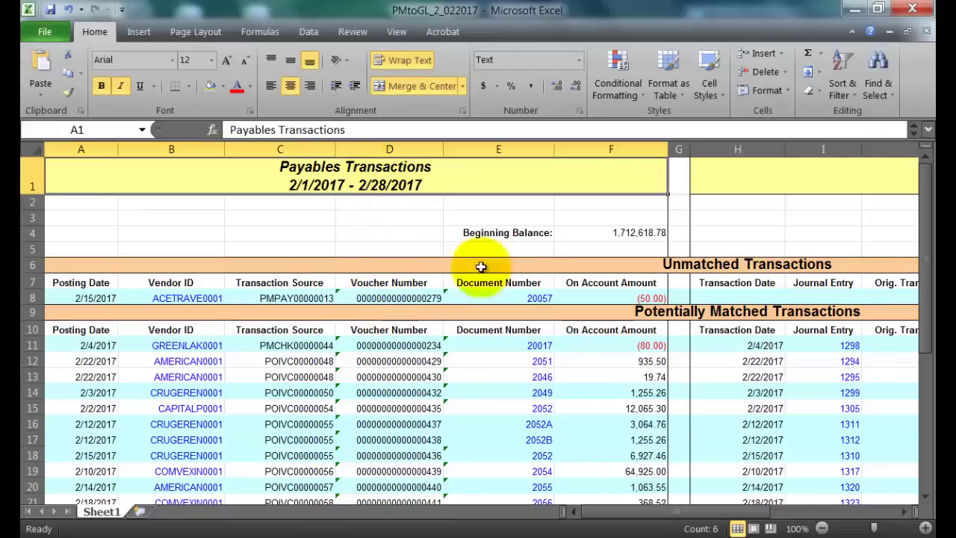
{"action": "left_click_drag", "start_coordinate": [691, 513], "coordinate": [667, 514]}
{"action": "left_click", "coordinate": [684, 304]}
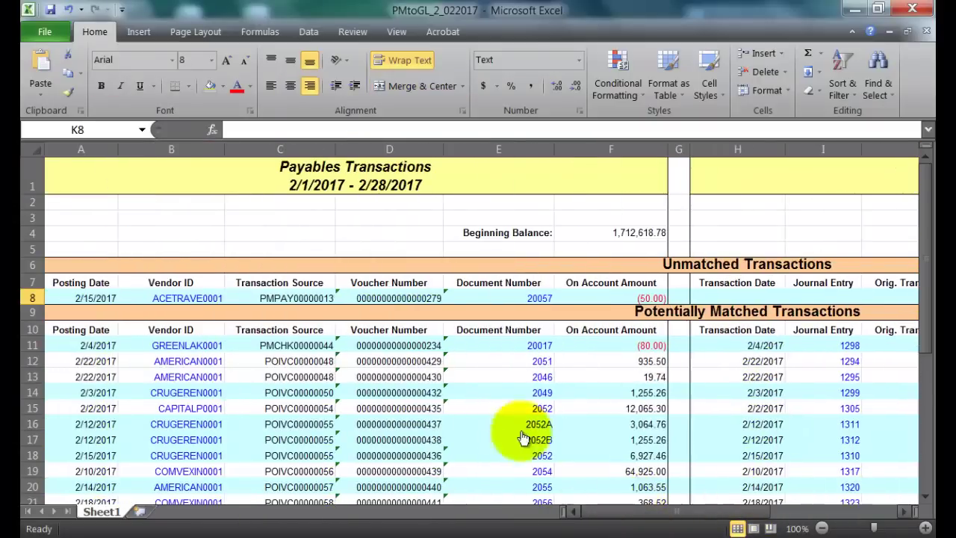
{"action": "left_click", "coordinate": [349, 298]}
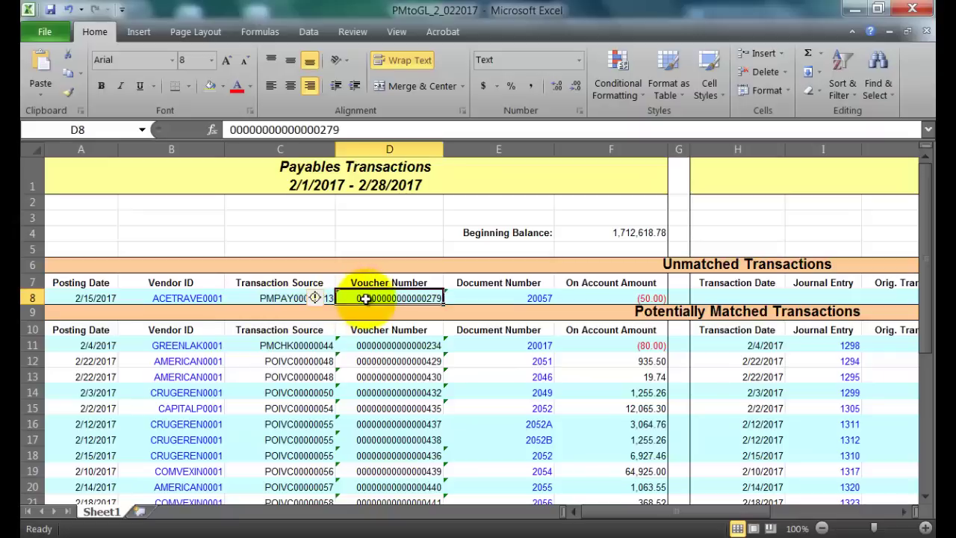
{"action": "left_click", "coordinate": [882, 296]}
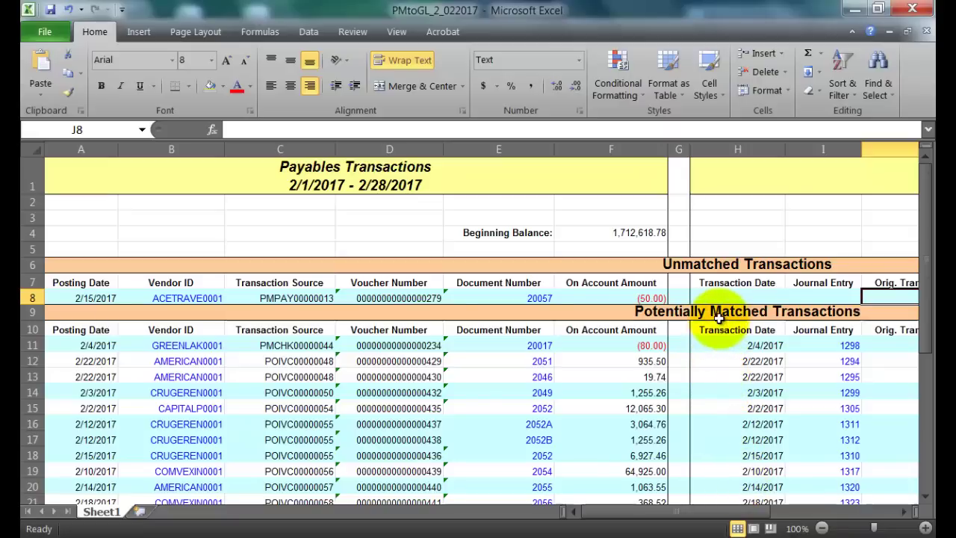
{"action": "left_click", "coordinate": [89, 346]}
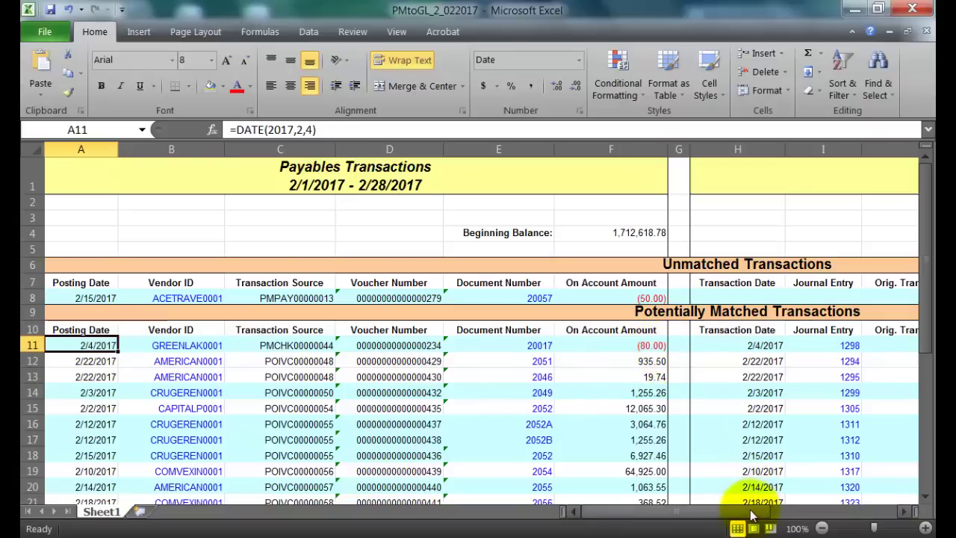
{"action": "left_click_drag", "start_coordinate": [751, 513], "coordinate": [860, 501]}
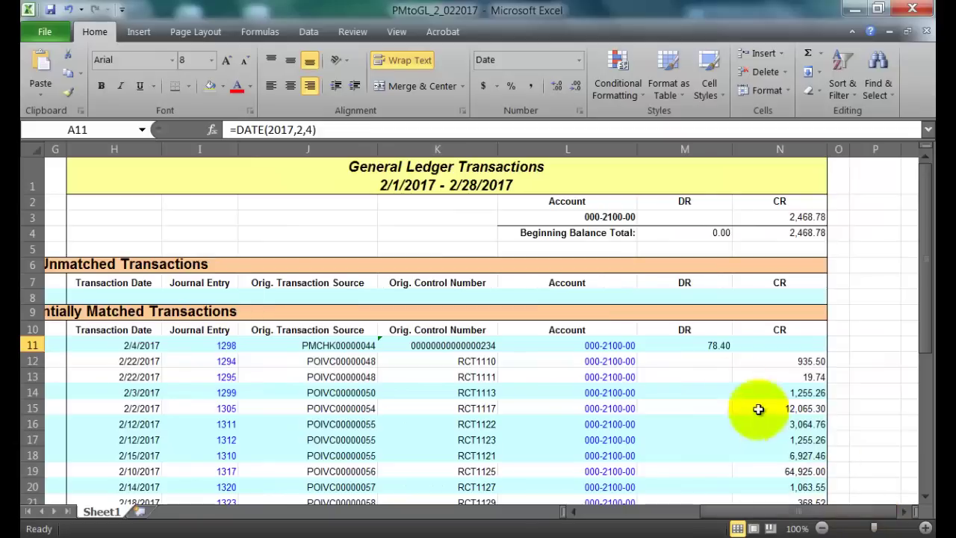
{"action": "left_click", "coordinate": [719, 349]}
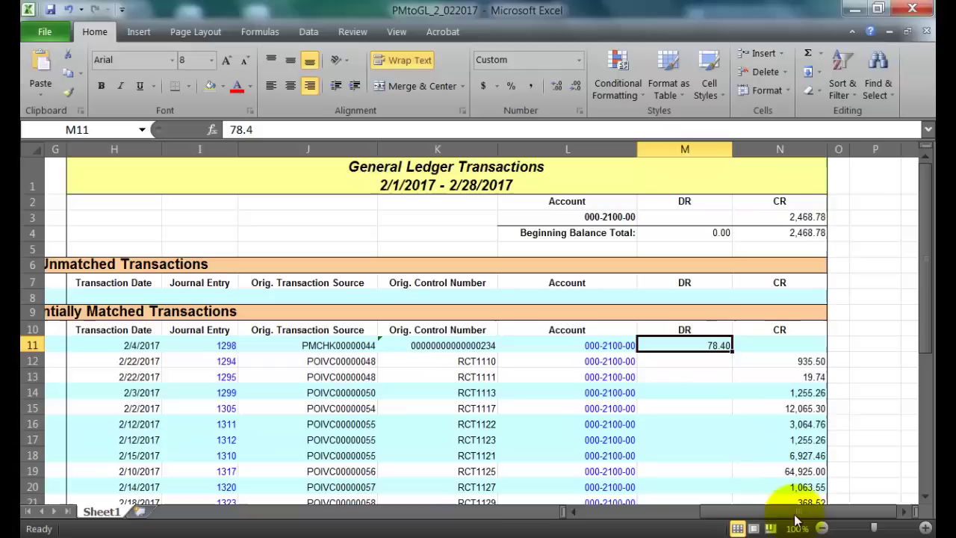
{"action": "left_click_drag", "start_coordinate": [793, 515], "coordinate": [640, 512]}
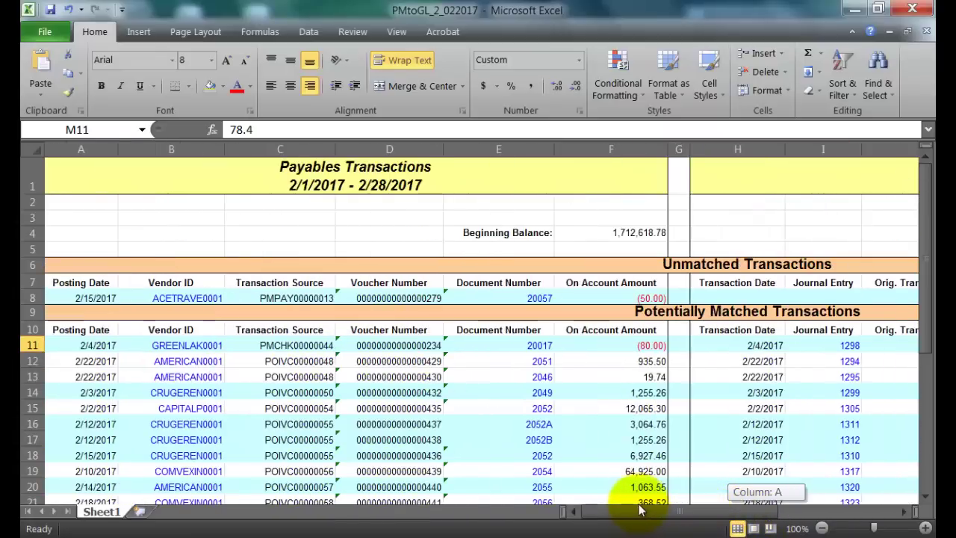
{"action": "left_click", "coordinate": [109, 343]}
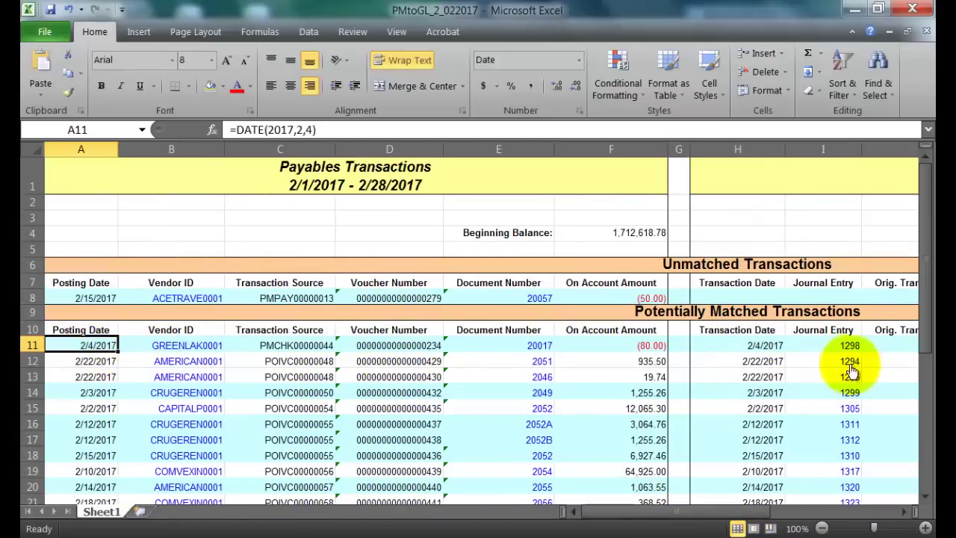
{"action": "left_click", "coordinate": [766, 346]}
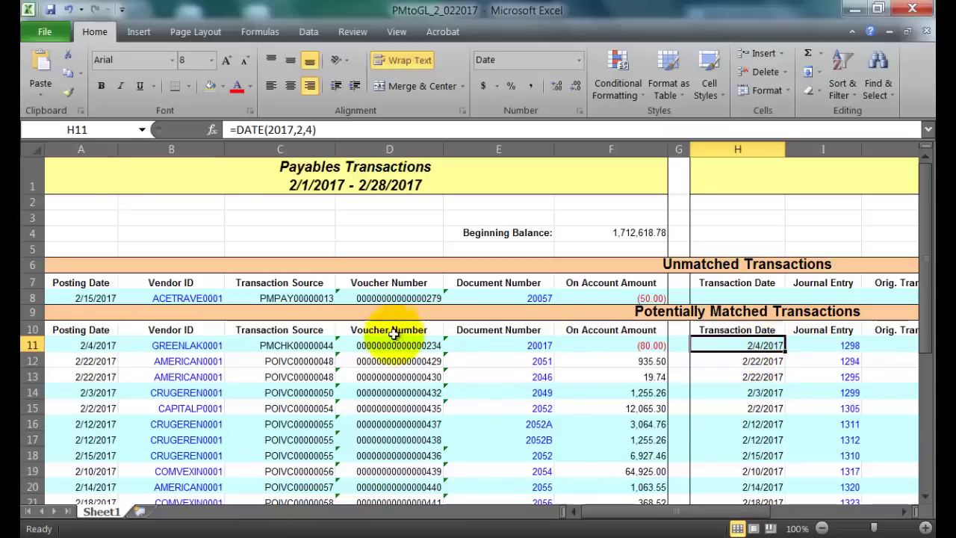
{"action": "left_click", "coordinate": [308, 344]}
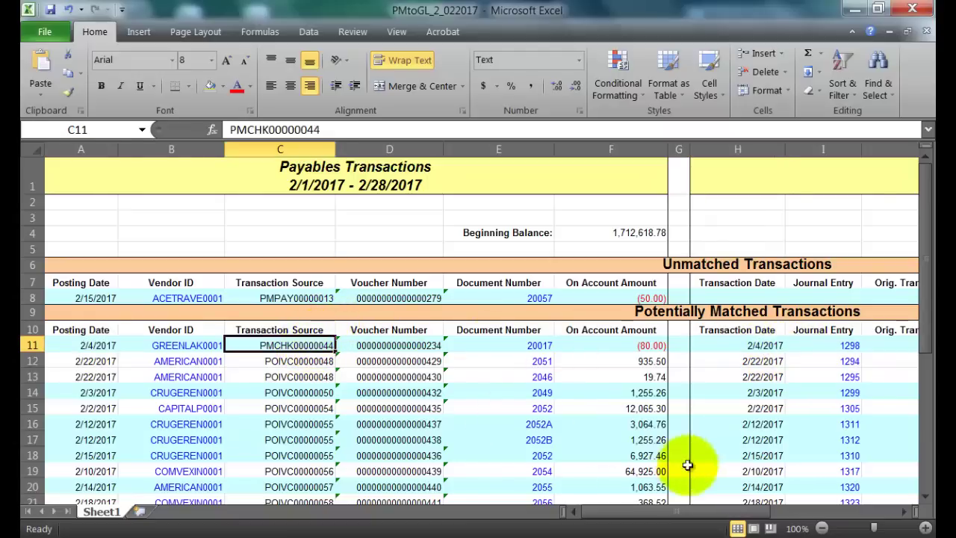
{"action": "left_click_drag", "start_coordinate": [723, 511], "coordinate": [763, 515]}
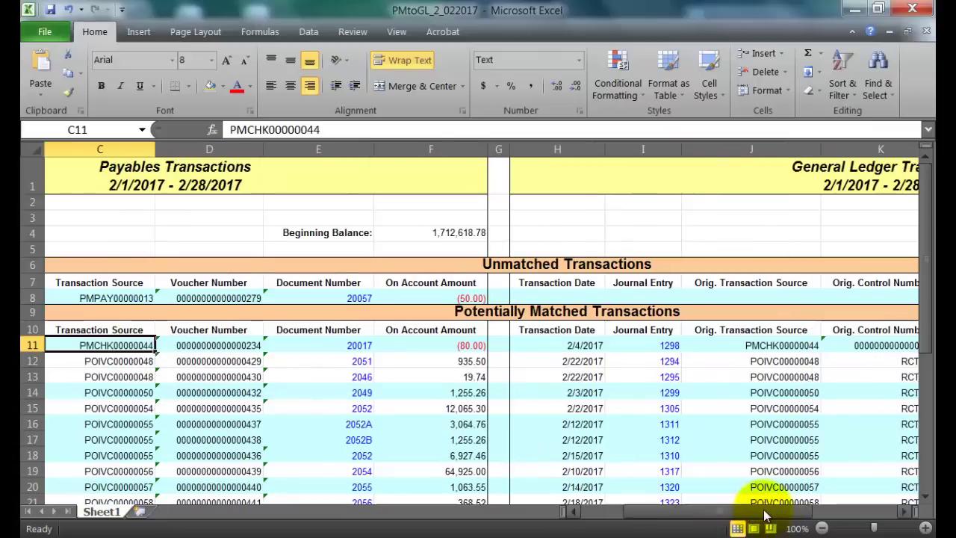
{"action": "left_click", "coordinate": [791, 346]}
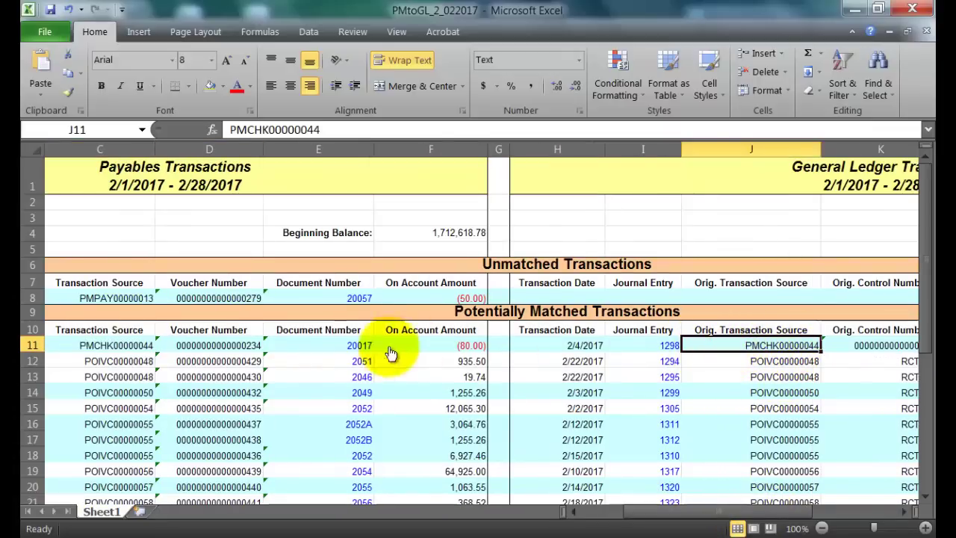
{"action": "left_click", "coordinate": [219, 346]}
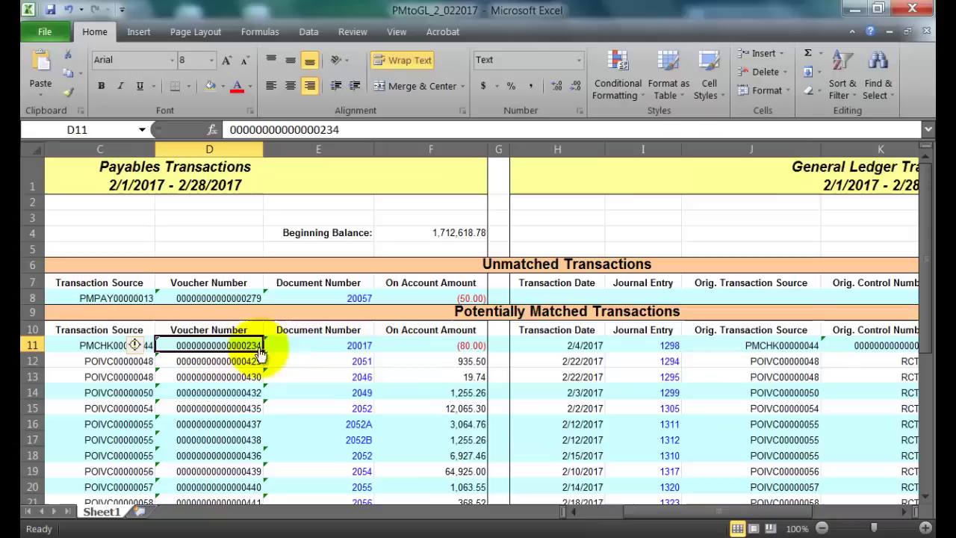
{"action": "left_click", "coordinate": [836, 345]}
{"action": "left_click_drag", "start_coordinate": [743, 514], "coordinate": [790, 510]}
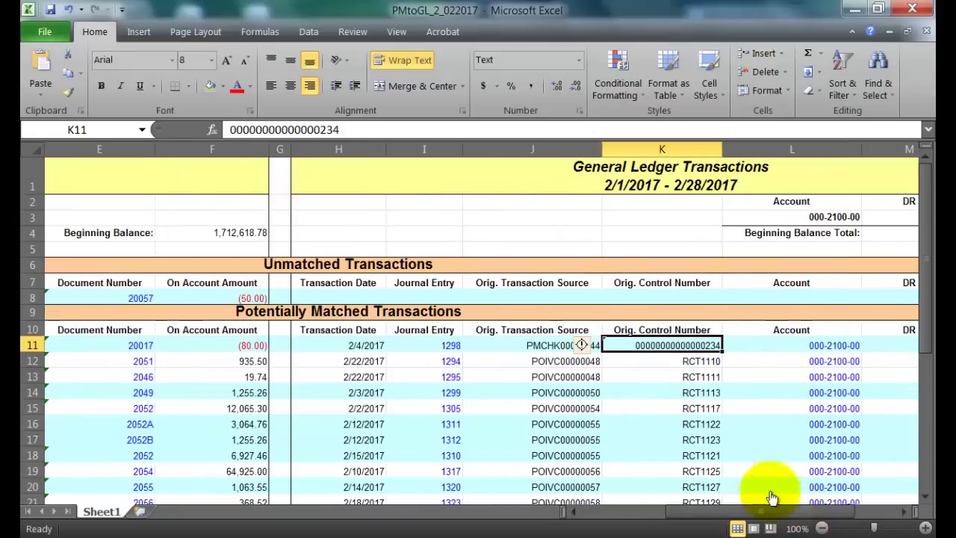
{"action": "left_click", "coordinate": [224, 344]}
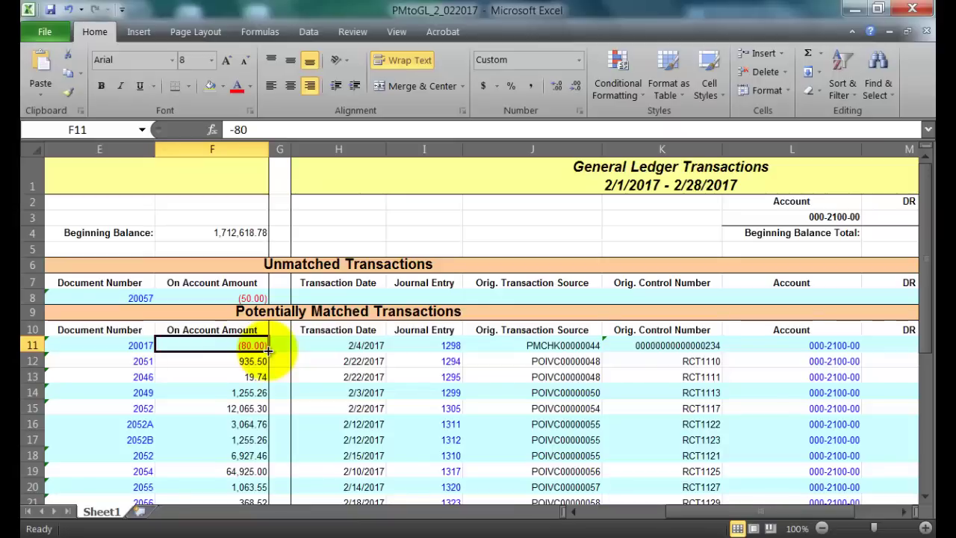
{"action": "left_click", "coordinate": [299, 268]}
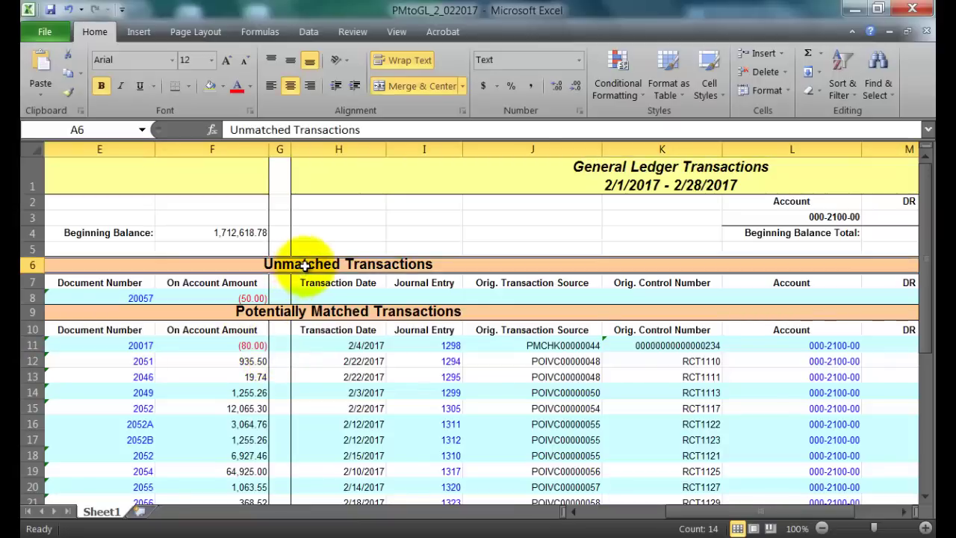